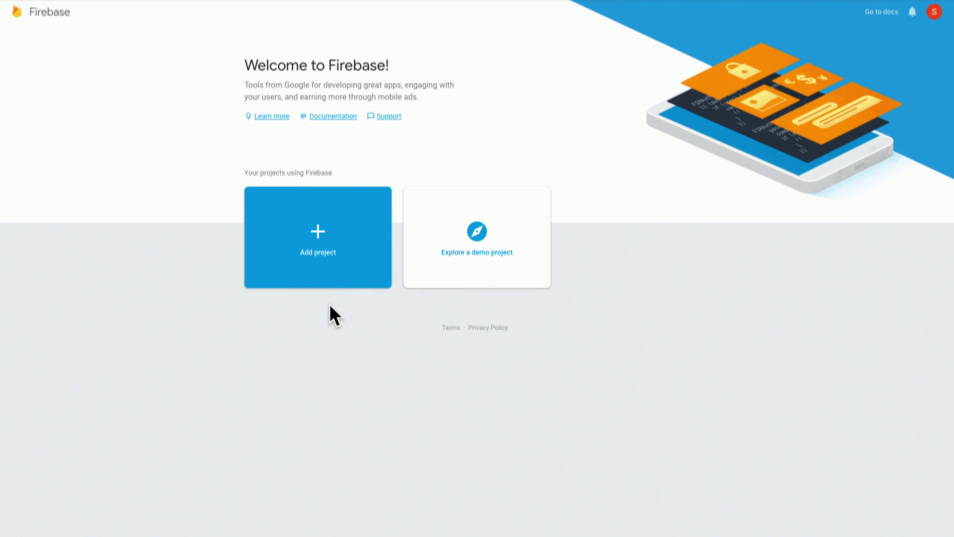
- Start adding a new Firebase project and name it "My project"
{"action": "left_click", "coordinate": [326, 278]}
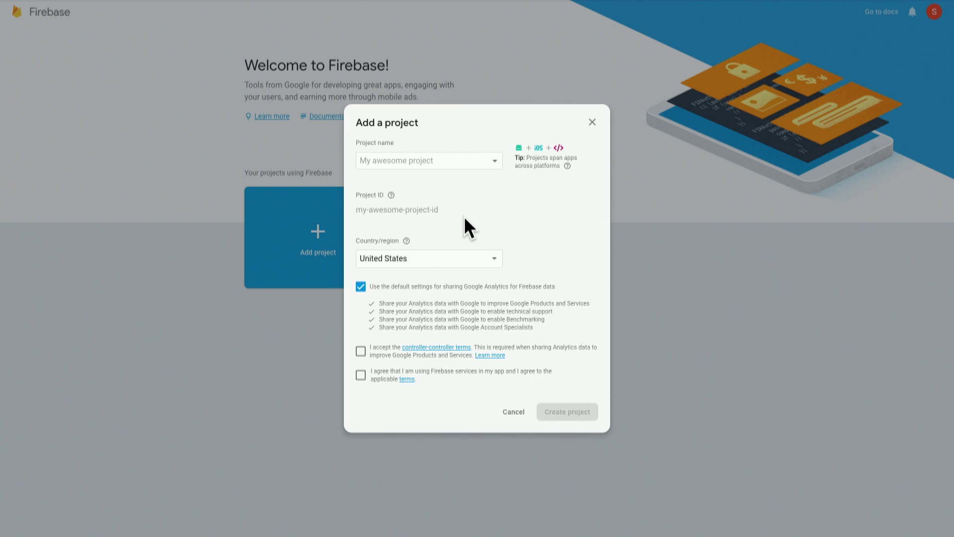
{"action": "left_click", "coordinate": [439, 161]}
{"action": "type", "text": "My "}
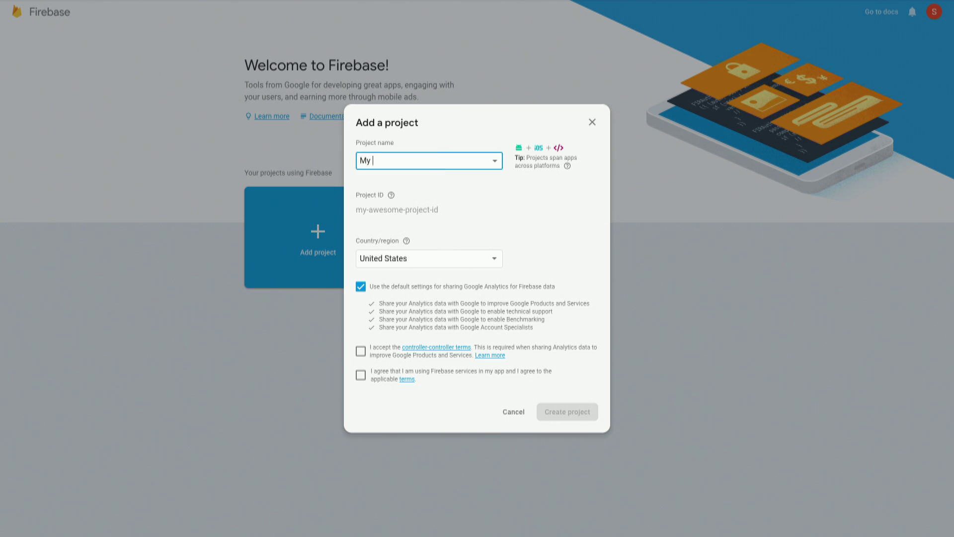
{"action": "type", "text": "project"}
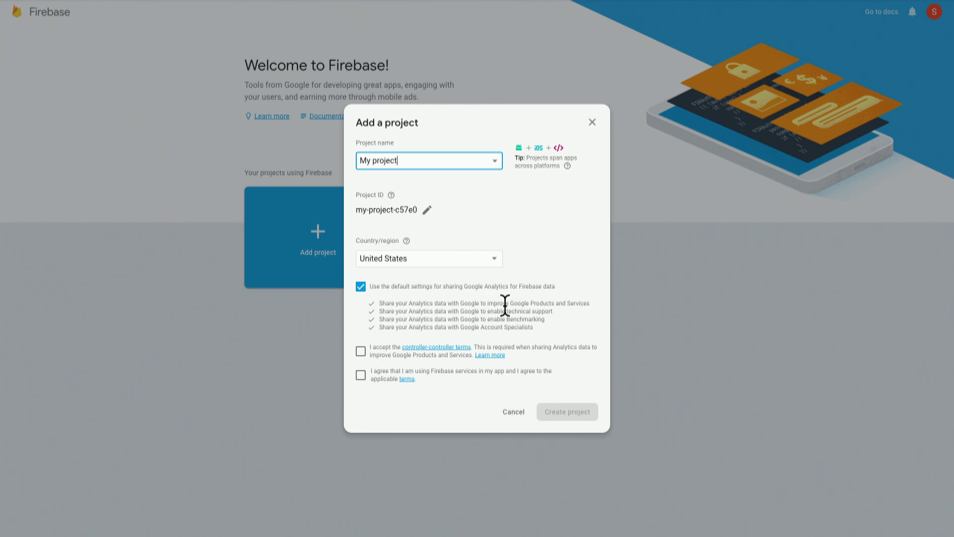
- Accept the controller-controller terms and the Firebase services terms, create the project and continue to its overview
{"action": "left_click", "coordinate": [361, 351]}
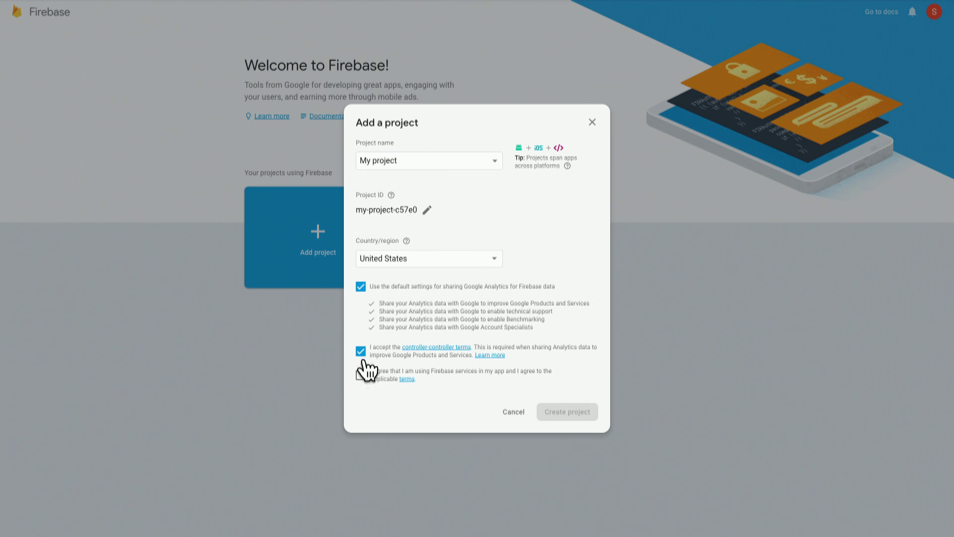
{"action": "left_click", "coordinate": [361, 376]}
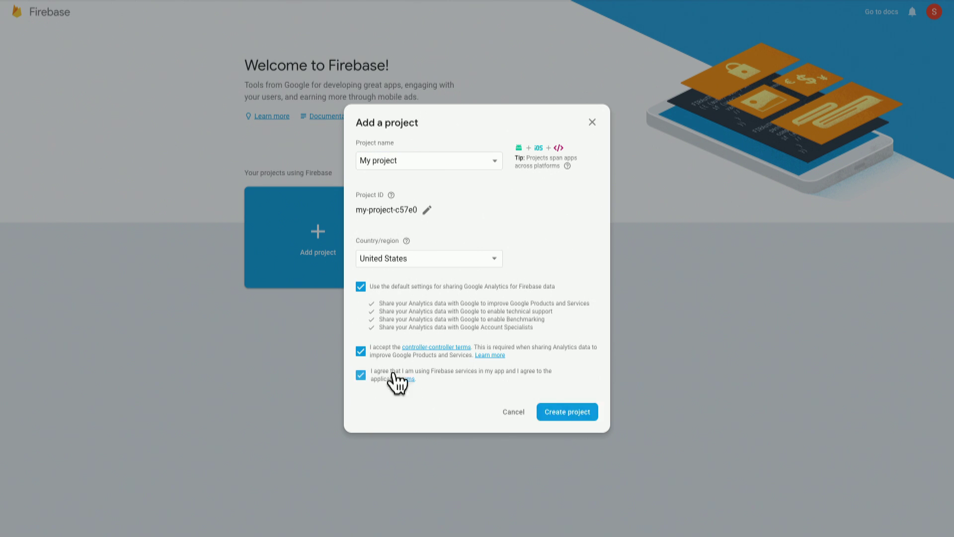
{"action": "left_click", "coordinate": [579, 420]}
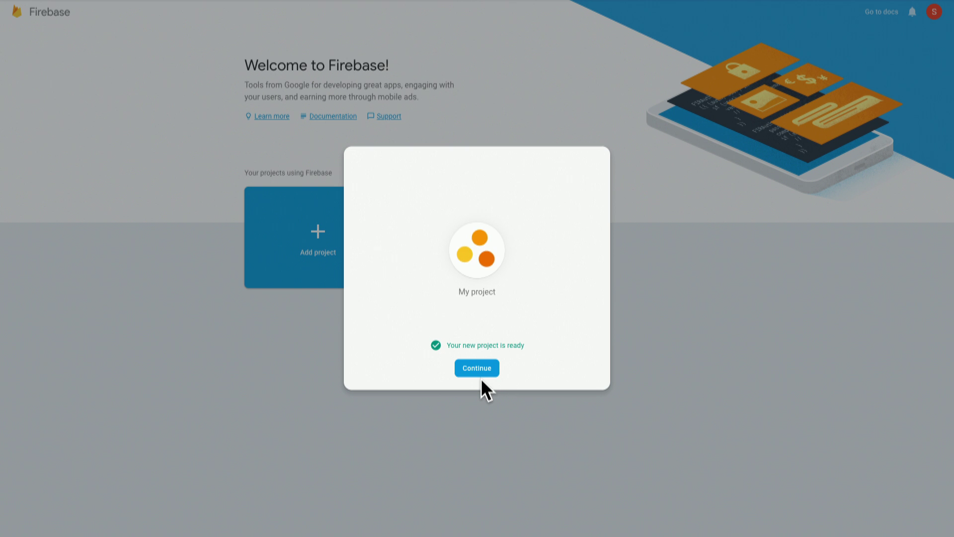
{"action": "left_click", "coordinate": [479, 375]}
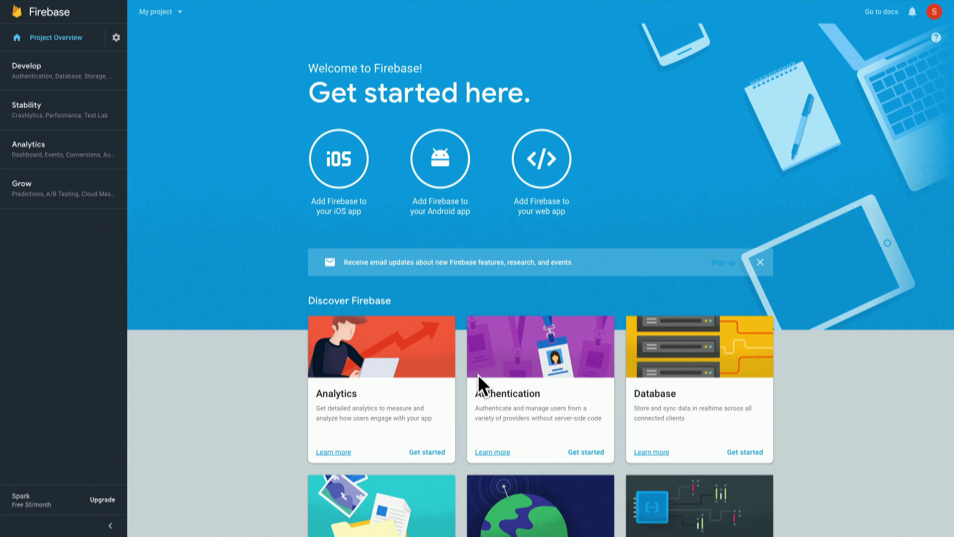
- Start adding Firebase to an iOS app and enter com.mycompany.appname as its iOS bundle ID
{"action": "scroll", "coordinate": [480, 381], "scroll_direction": "down", "scroll_amount": 3}
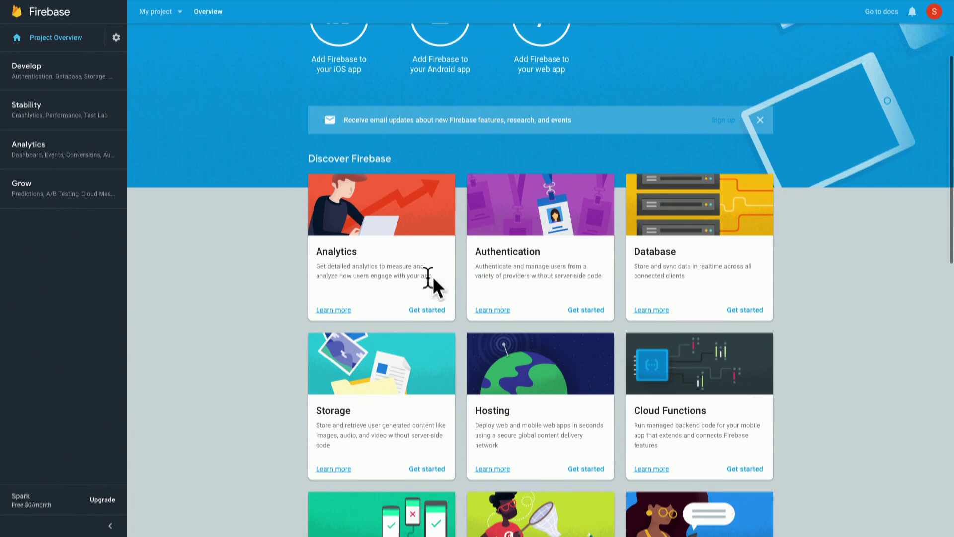
{"action": "scroll", "coordinate": [573, 335], "scroll_direction": "down", "scroll_amount": 3}
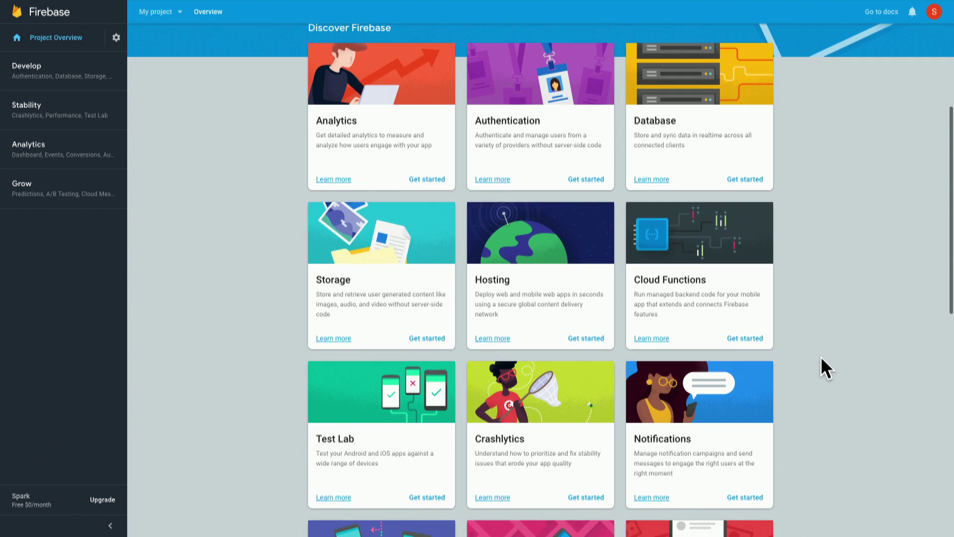
{"action": "scroll", "coordinate": [821, 356], "scroll_direction": "down", "scroll_amount": 5}
{"action": "scroll", "coordinate": [821, 356], "scroll_direction": "up", "scroll_amount": 10}
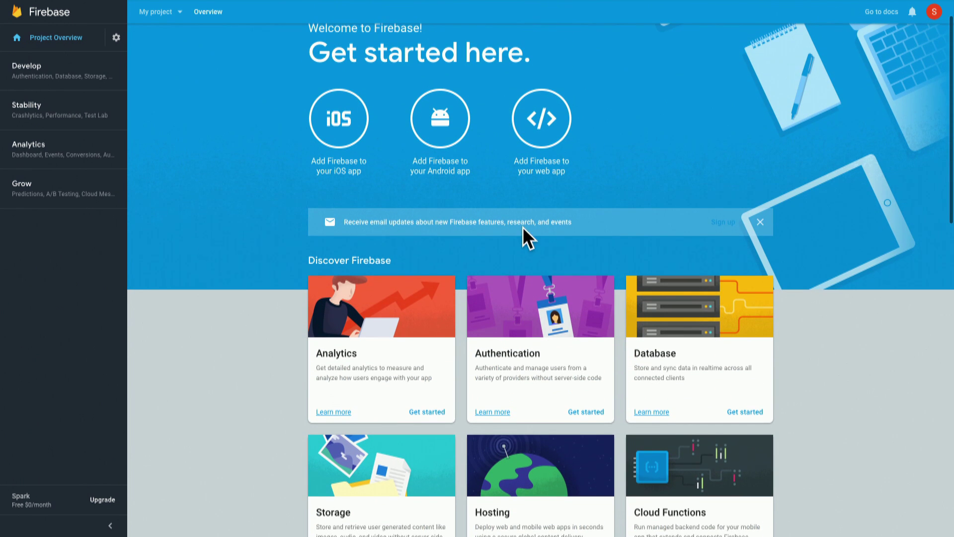
{"action": "scroll", "coordinate": [515, 178], "scroll_direction": "up", "scroll_amount": 1}
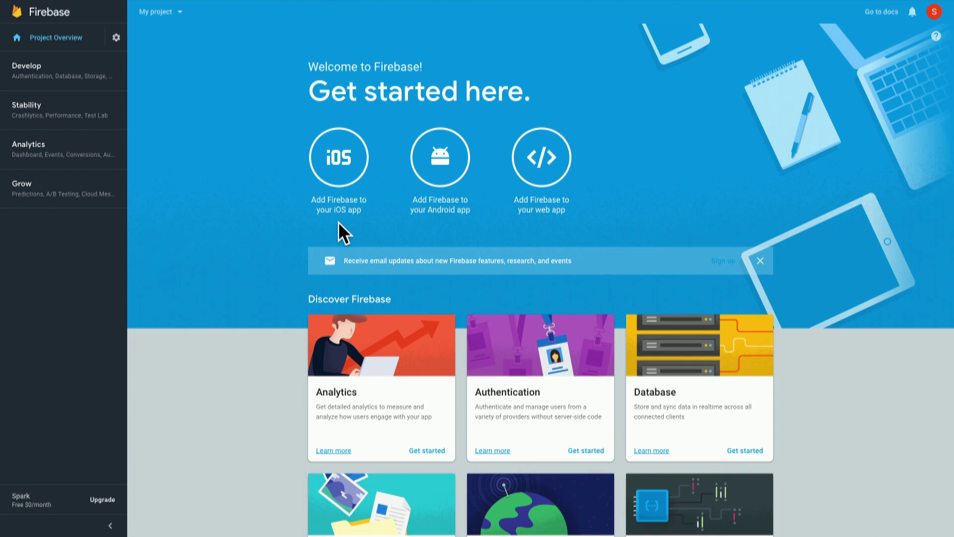
{"action": "left_click", "coordinate": [340, 185]}
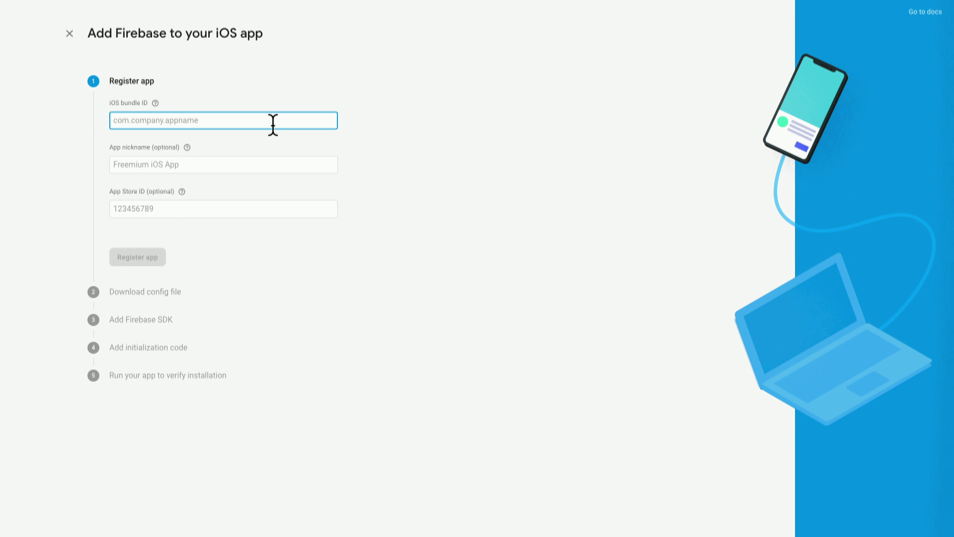
{"action": "type", "text": "co"}
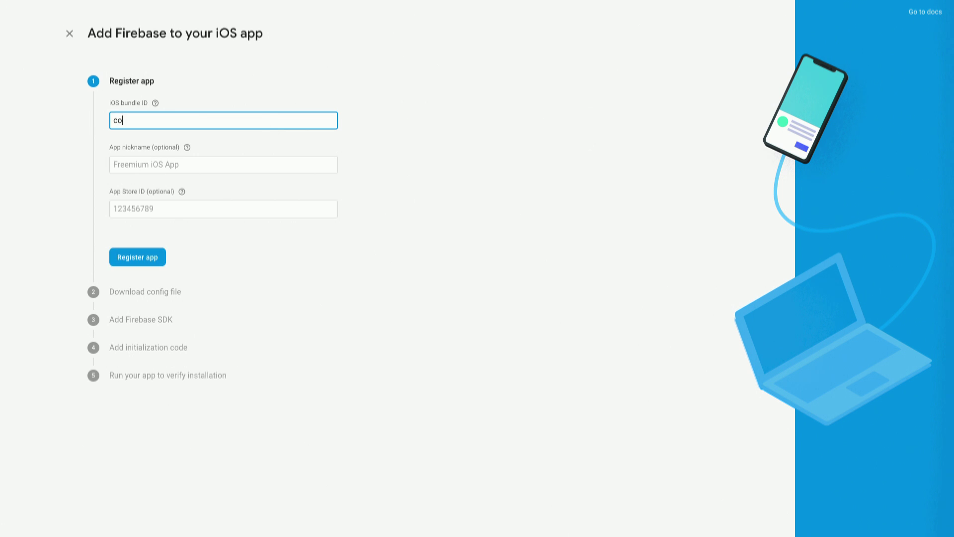
{"action": "type", "text": "m.mycompany.appname"}
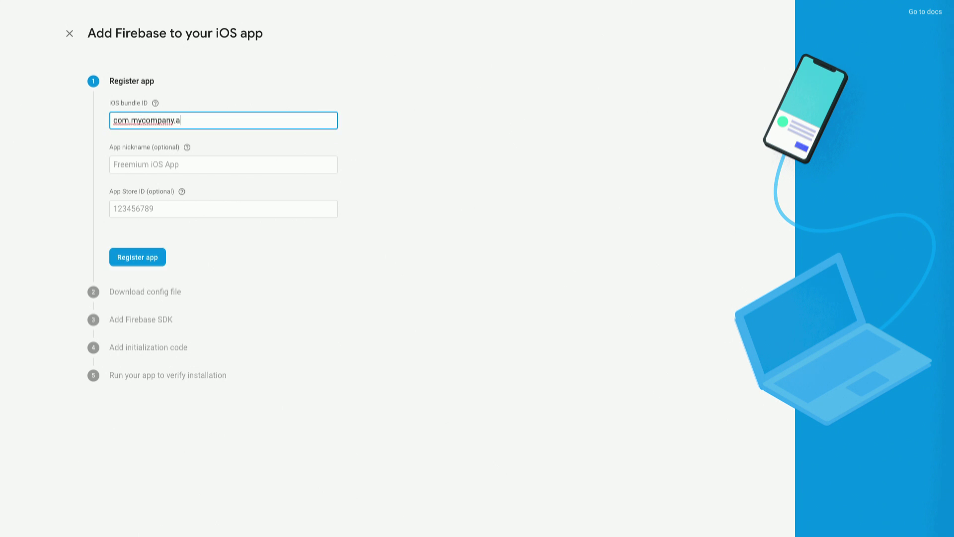
- Register the iOS app with the nickname MyApp and the App Store ID 123456789
{"action": "left_click", "coordinate": [253, 165]}
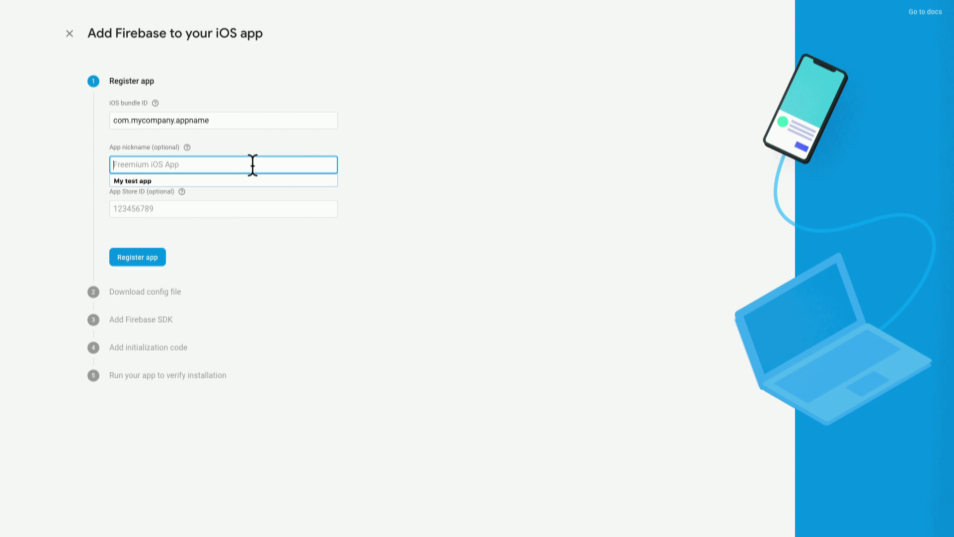
{"action": "type", "text": "MyApp"}
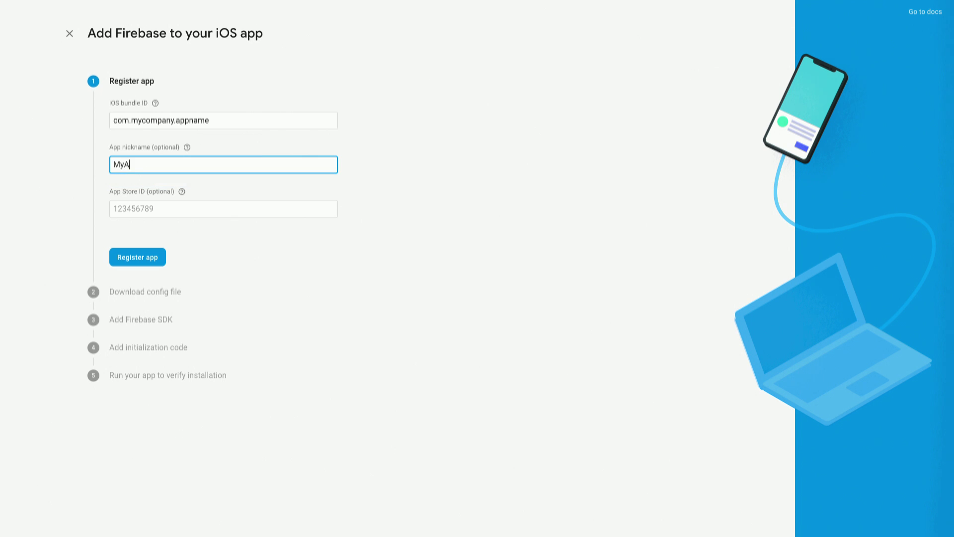
{"action": "left_click", "coordinate": [226, 218]}
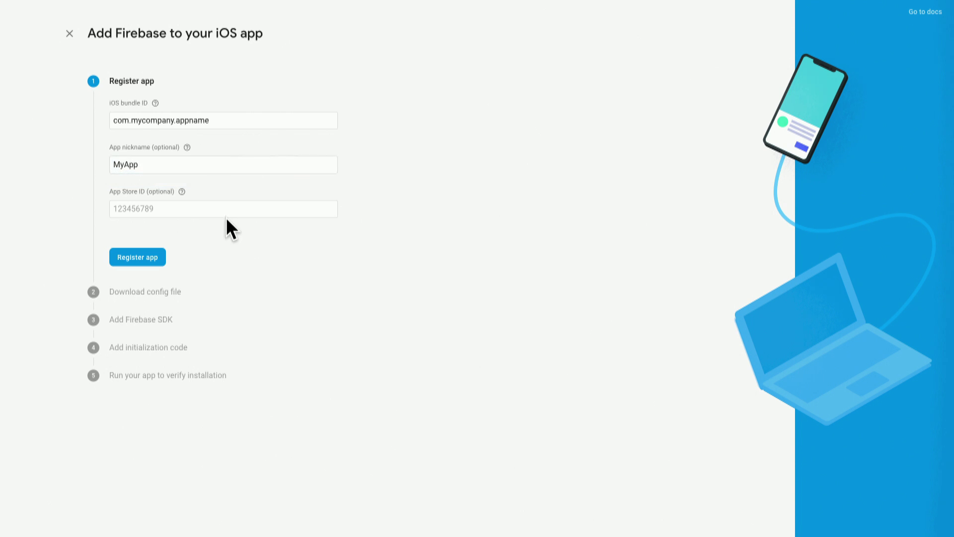
{"action": "left_click", "coordinate": [229, 211]}
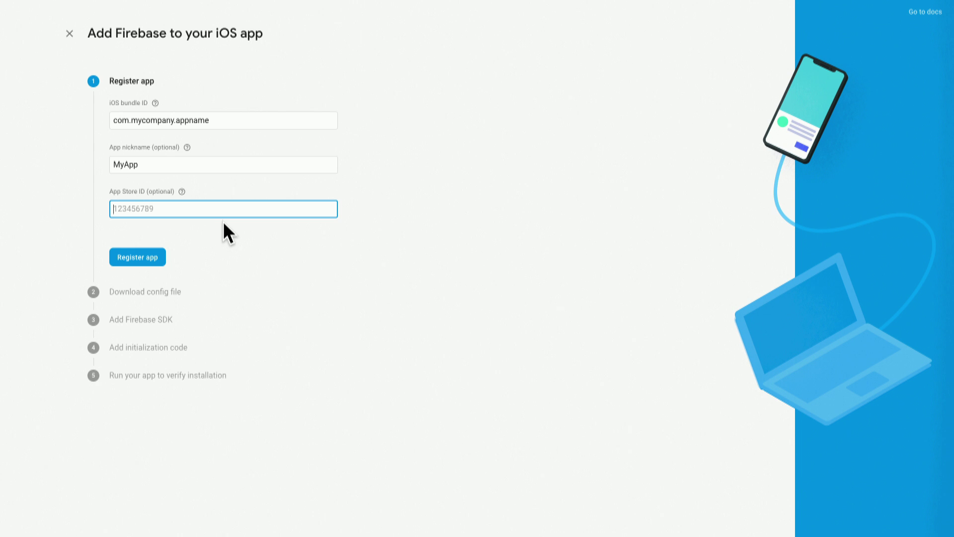
{"action": "type", "text": "123456789"}
{"action": "left_click", "coordinate": [149, 258]}
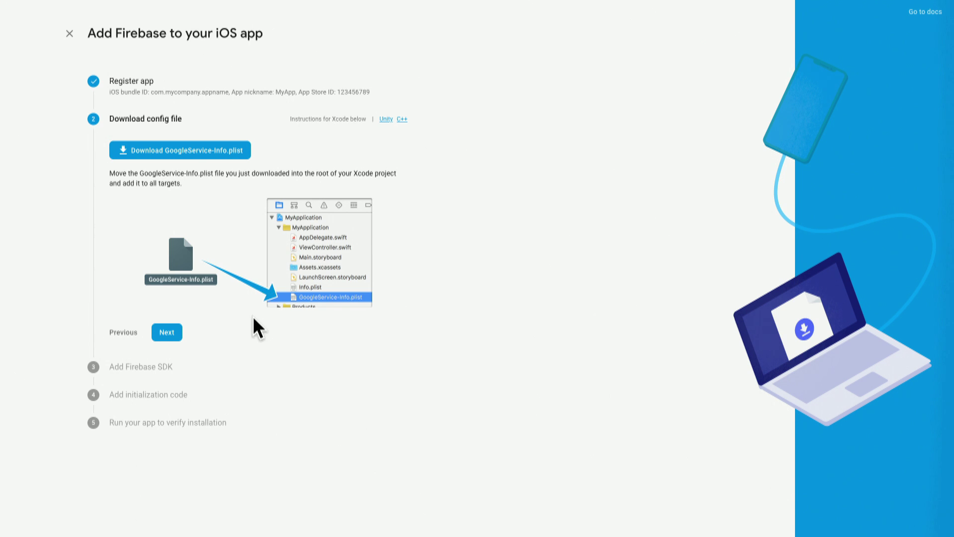
- Download GoogleService-Info.plist and complete the remaining iOS setup stages, skipping the installation verification
{"action": "left_click", "coordinate": [194, 158]}
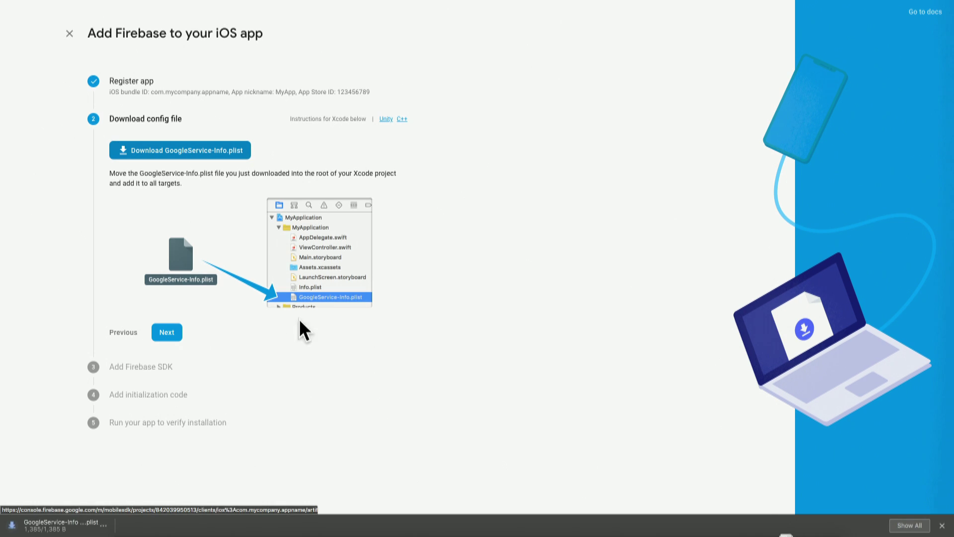
{"action": "left_click", "coordinate": [167, 332]}
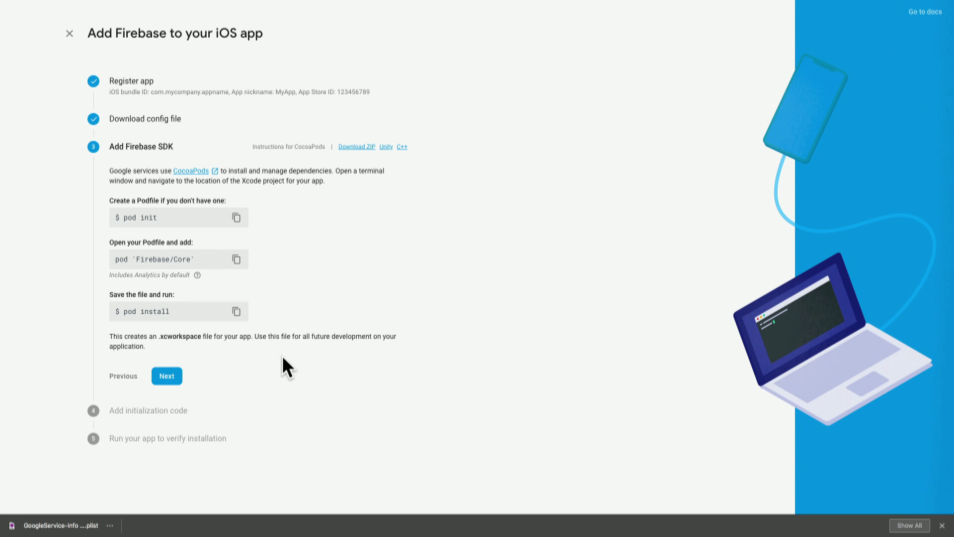
{"action": "left_click", "coordinate": [166, 377]}
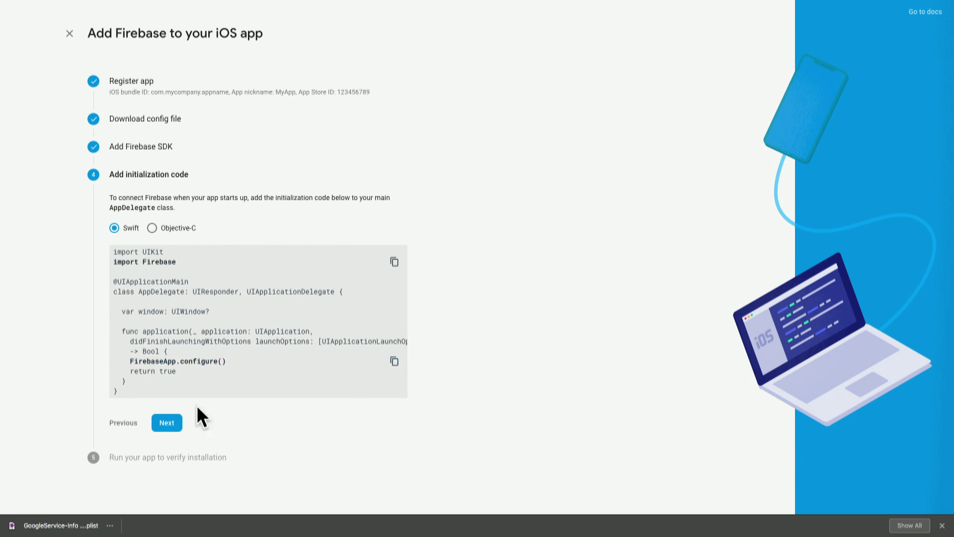
{"action": "left_click", "coordinate": [167, 423]}
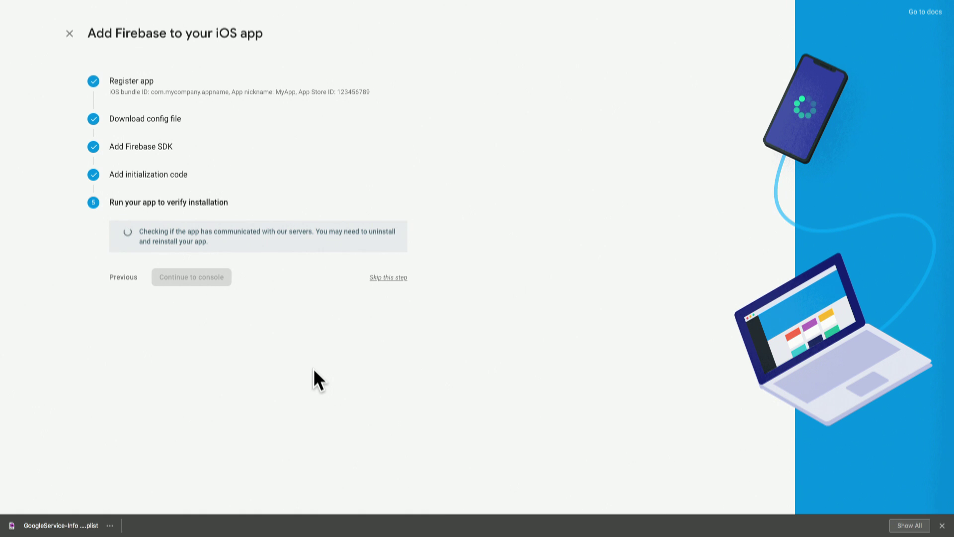
{"action": "left_click", "coordinate": [391, 282]}
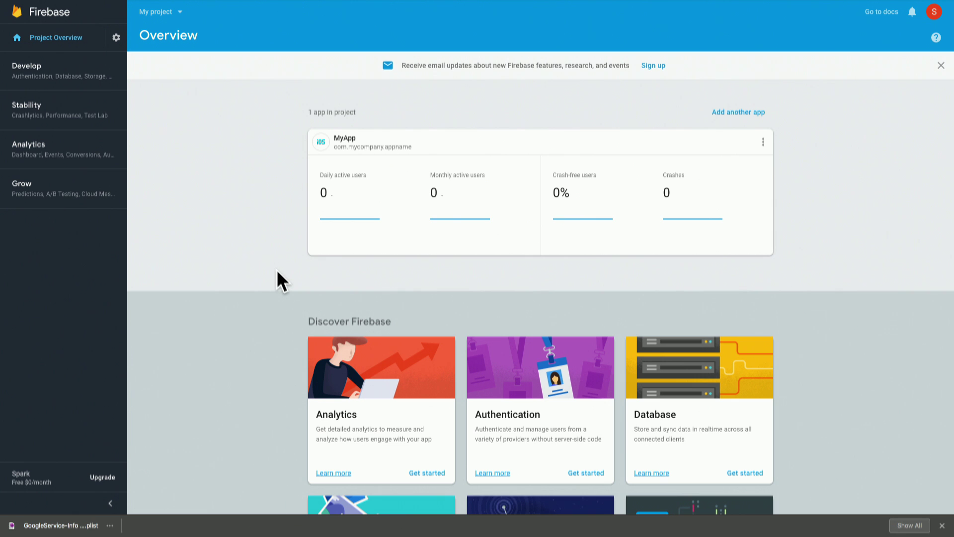
- Open the platform choices for adding another app to the project
{"action": "scroll", "coordinate": [277, 269], "scroll_direction": "down", "scroll_amount": 1}
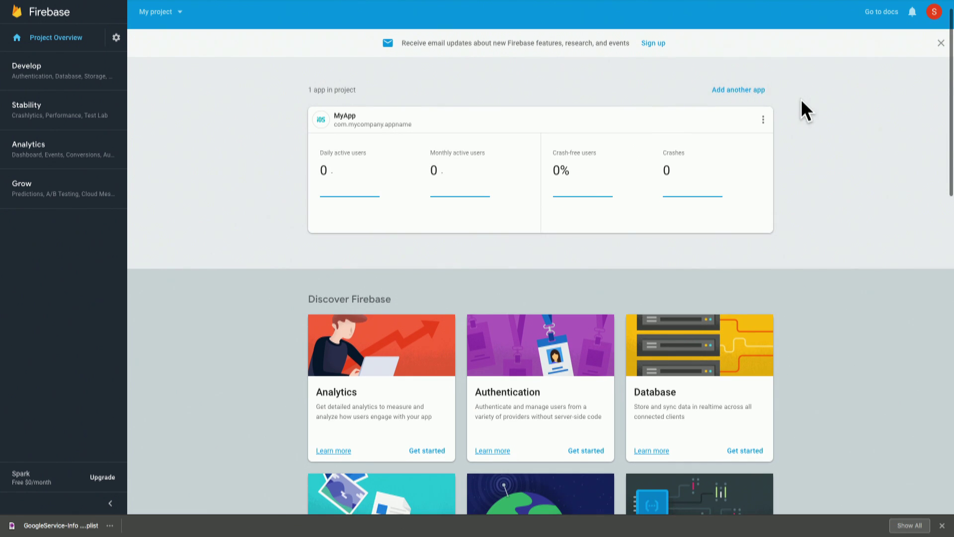
{"action": "scroll", "coordinate": [801, 98], "scroll_direction": "up", "scroll_amount": 2}
{"action": "left_click", "coordinate": [755, 114]}
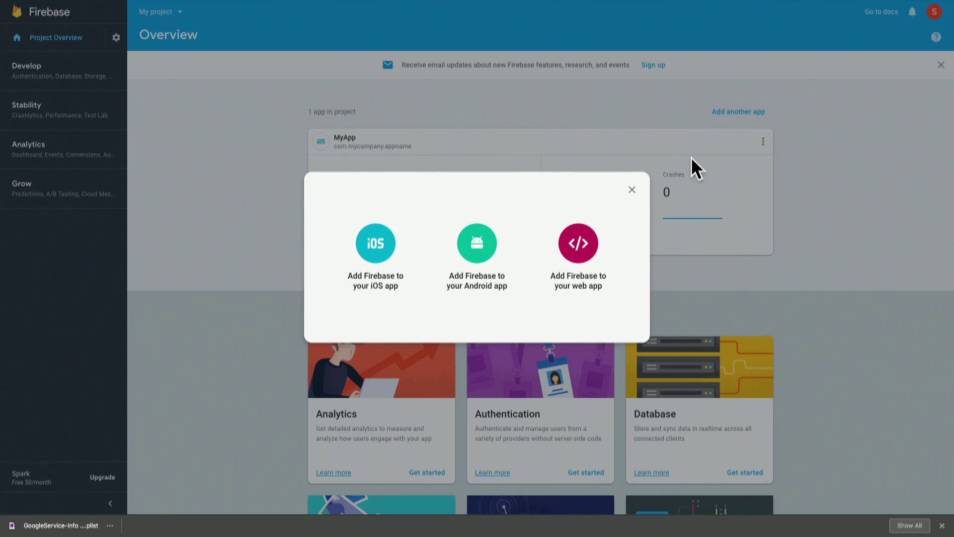